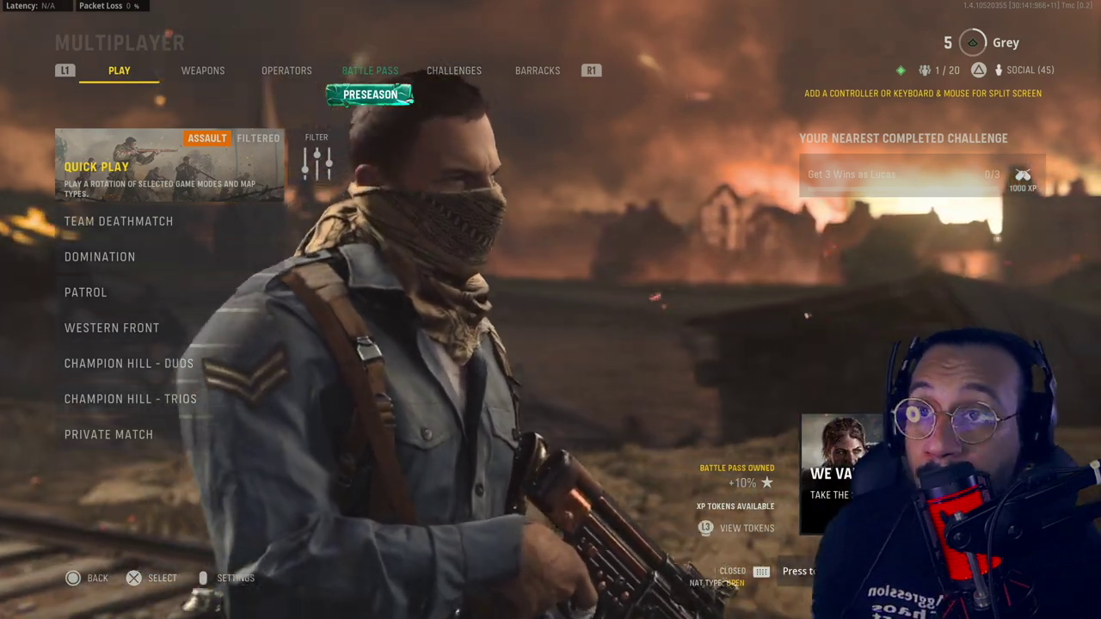
Open the Color Customization screen from the graphics settings
{"action": "key", "text": "Escape"}
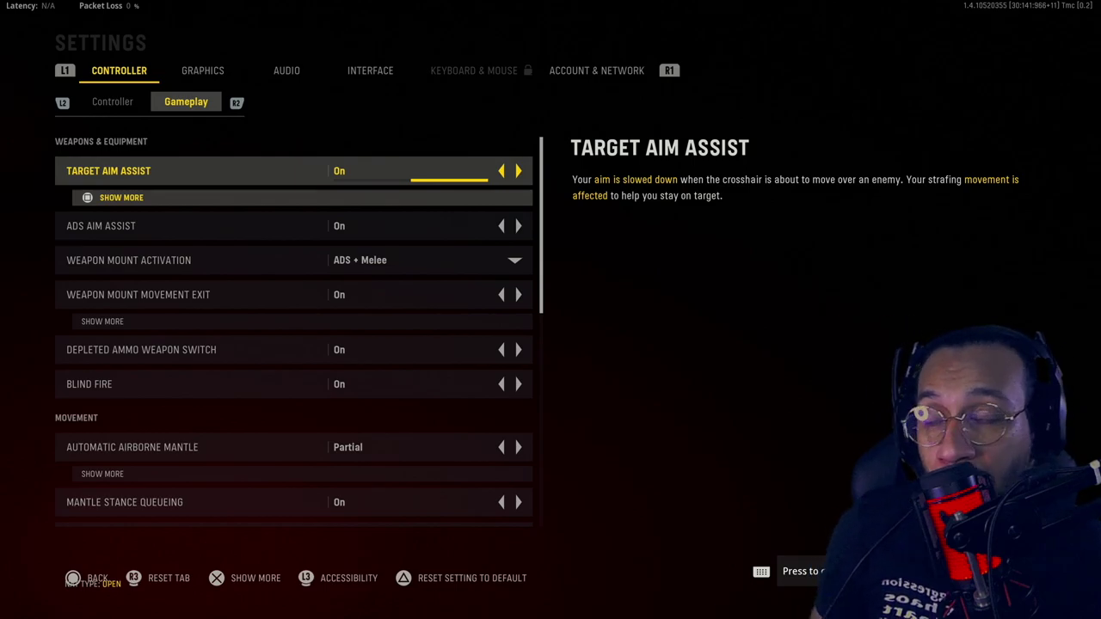
{"action": "key", "text": "e"}
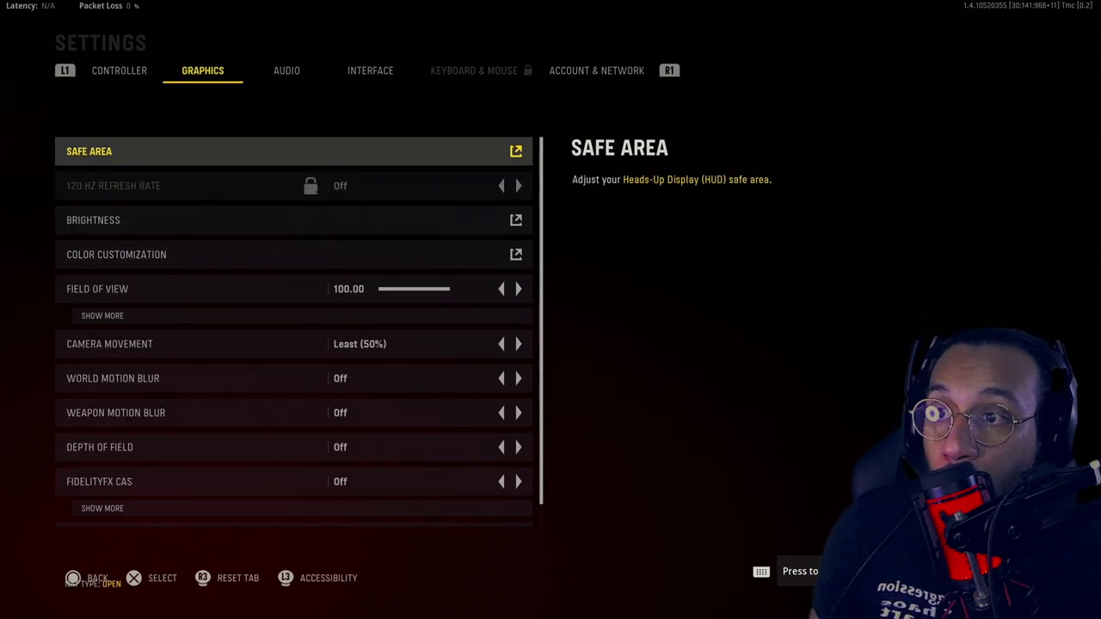
{"action": "key", "text": "Down"}
{"action": "key", "text": "Down"}
{"action": "key", "text": "Down"}
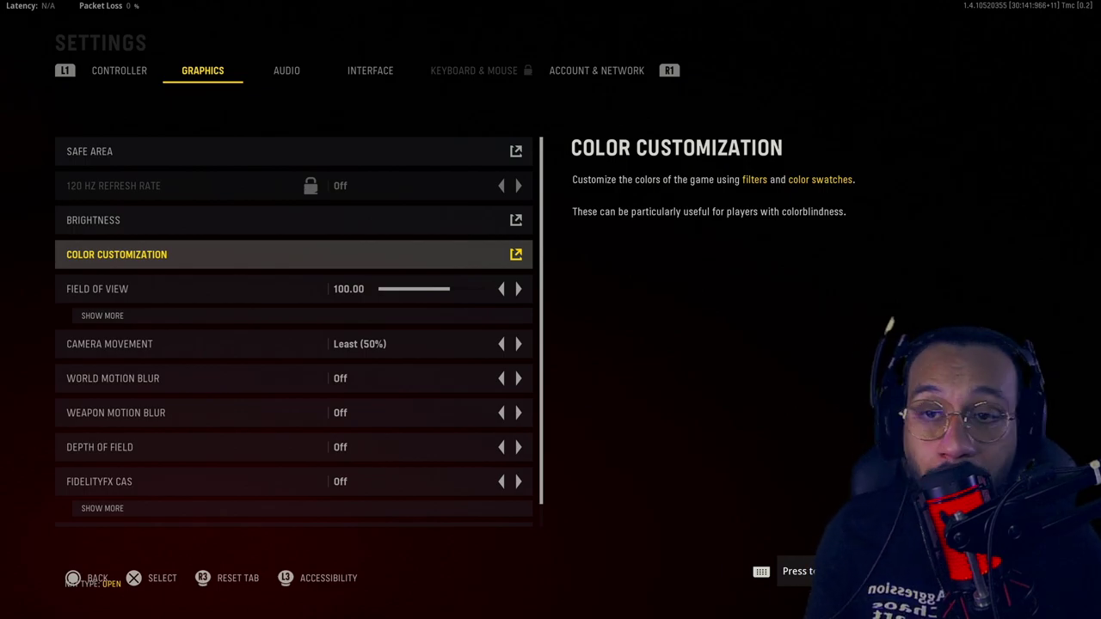
{"action": "key", "text": "Return"}
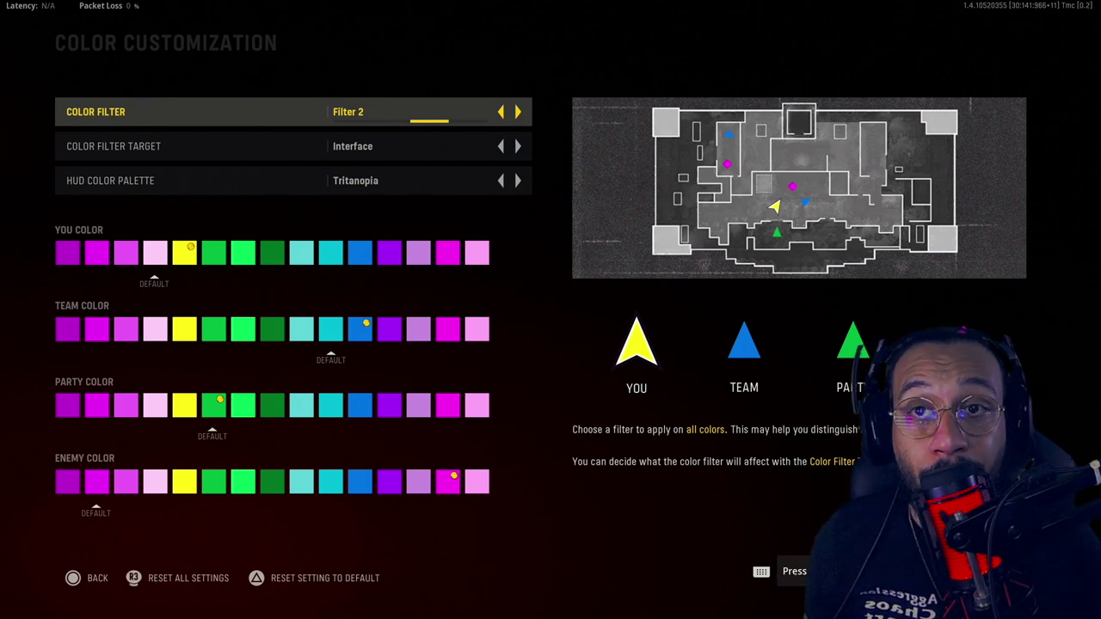
Preview the Color Filter options None and Filter 3, and finish on Filter 2
{"action": "key", "text": "Left"}
{"action": "key", "text": "Left"}
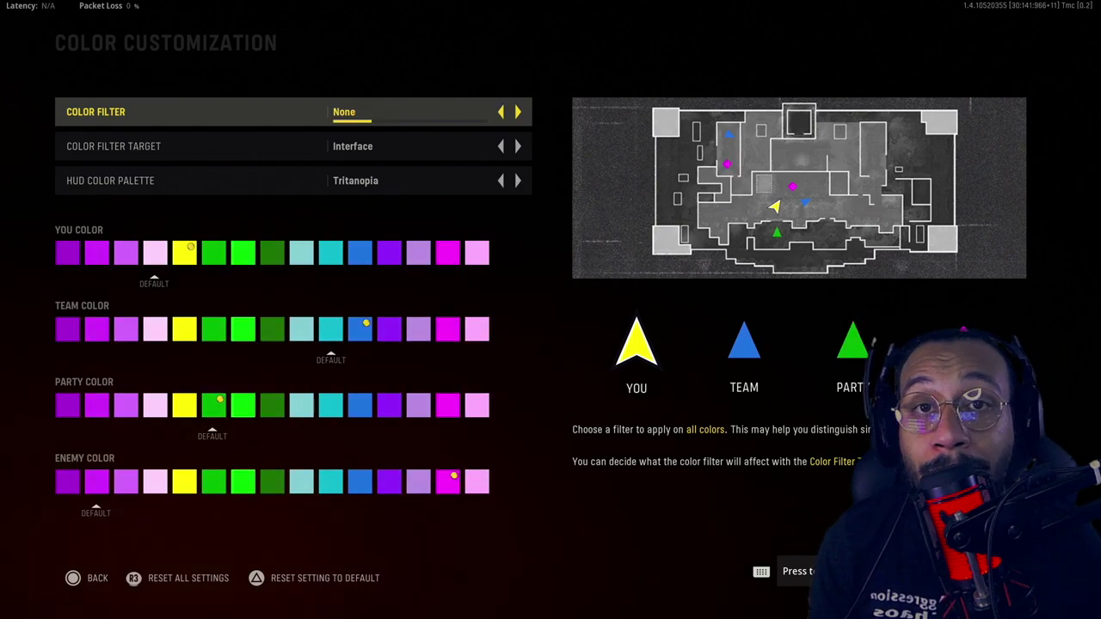
{"action": "key", "text": "Right"}
{"action": "key", "text": "Right"}
{"action": "key", "text": "Right"}
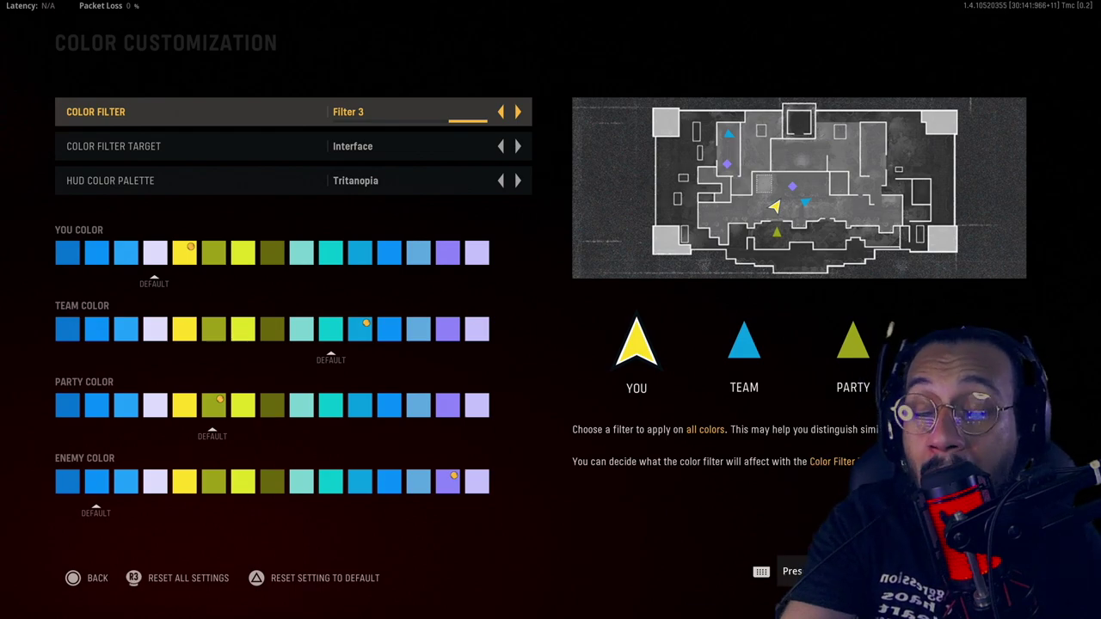
{"action": "key", "text": "Left"}
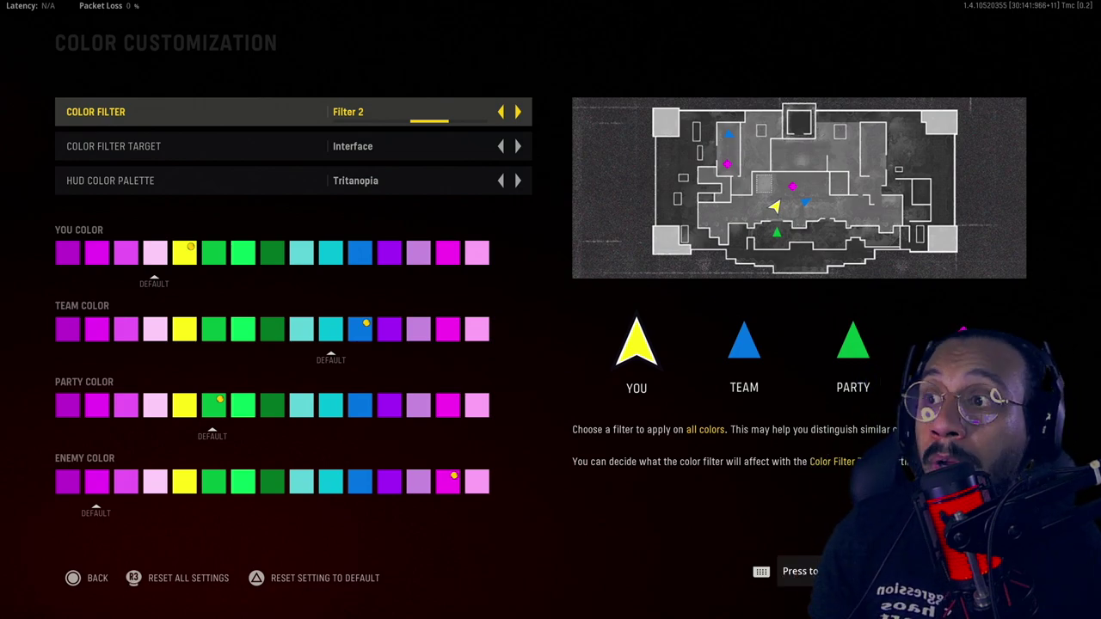
Preview the World and Both options for Color Filter Target, and finish on Interface
{"action": "key", "text": "Down"}
{"action": "key", "text": "Left"}
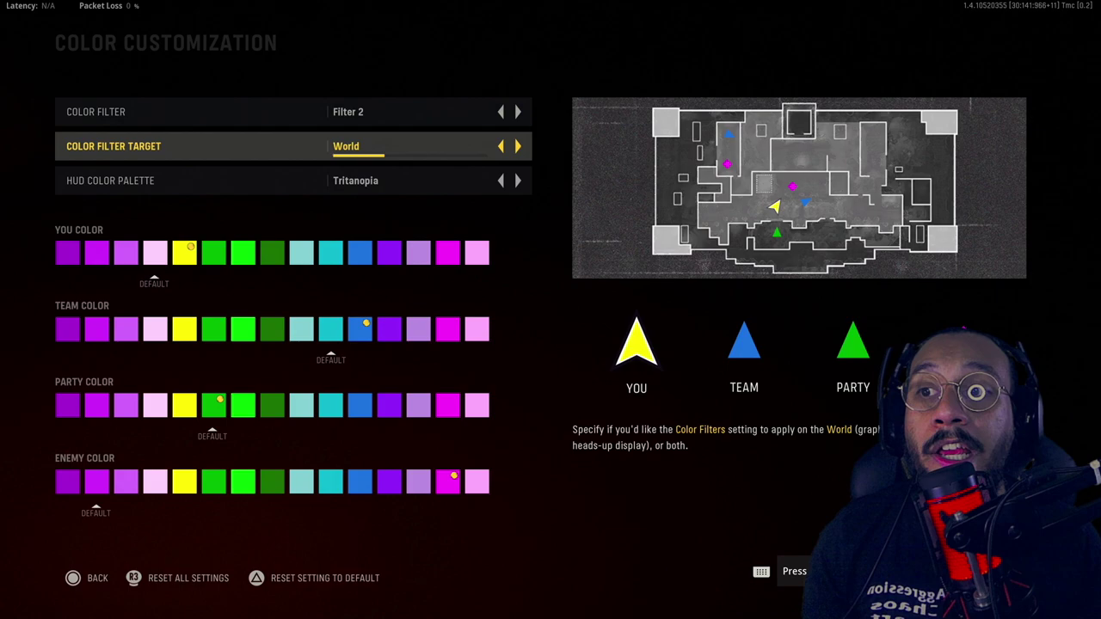
{"action": "key", "text": "Right"}
{"action": "key", "text": "Right"}
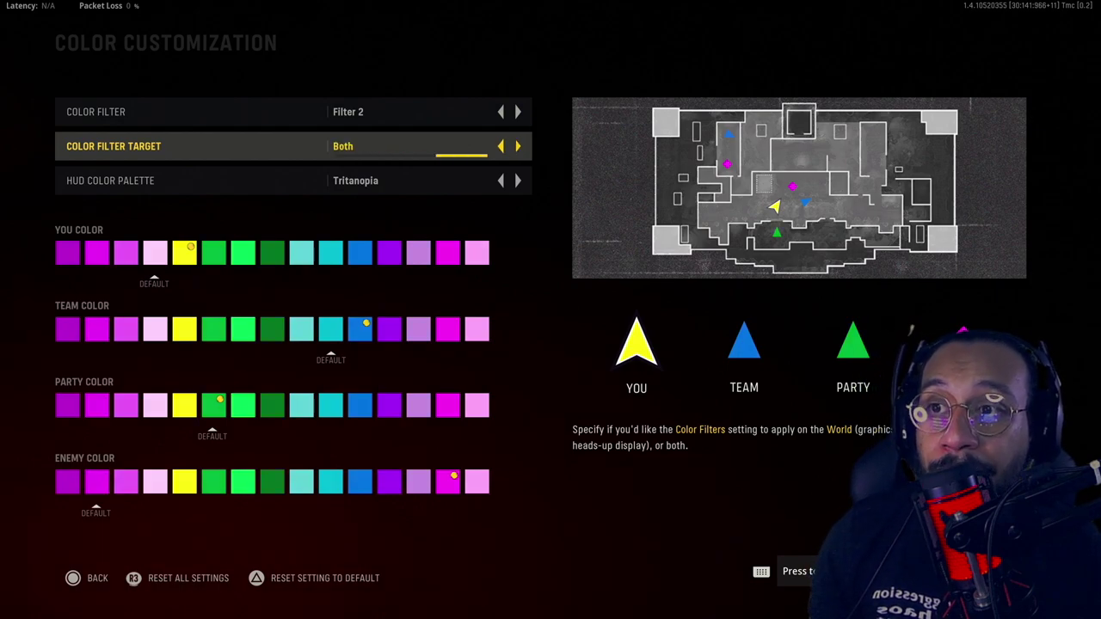
{"action": "key", "text": "Left"}
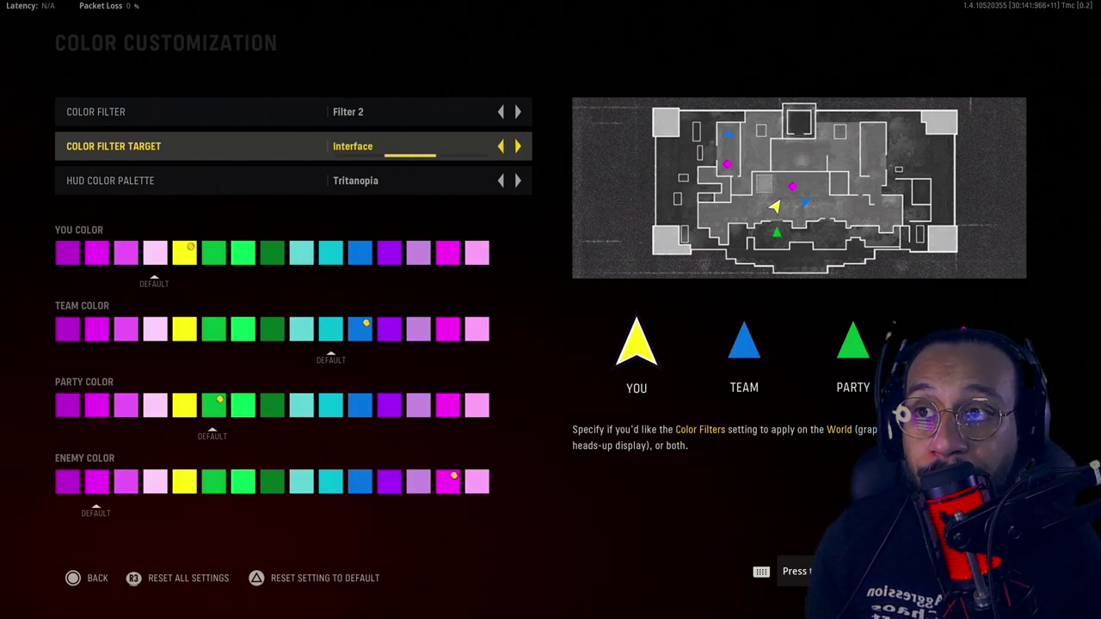
Preview the Default, Protanopia and Deuteranopia HUD color palettes, and finish on Tritanopia
{"action": "key", "text": "Down"}
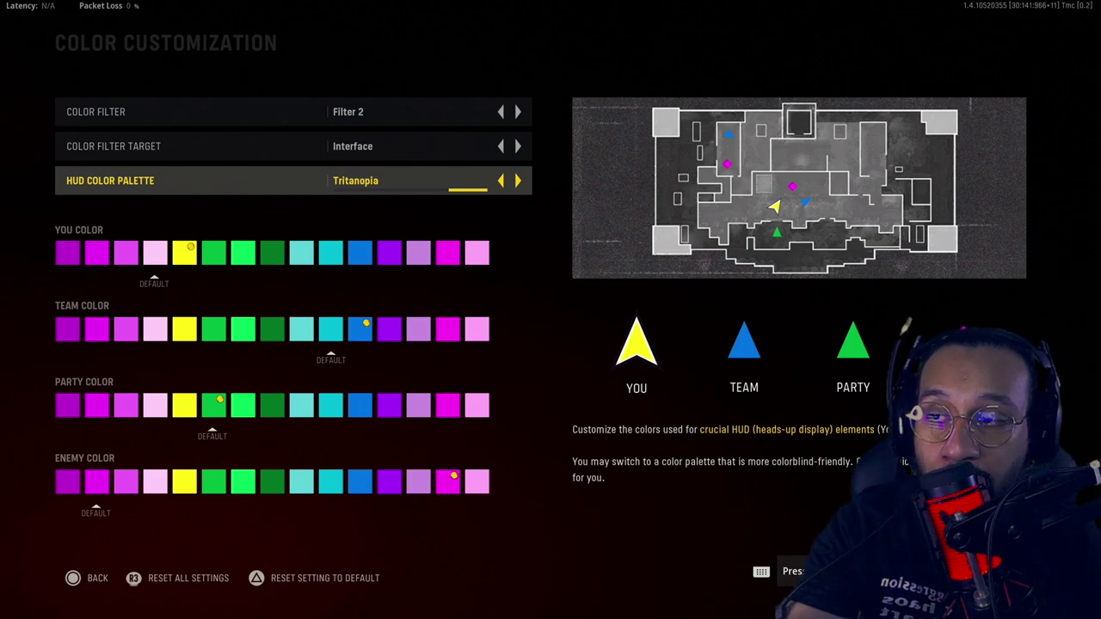
{"action": "key", "text": "Left"}
{"action": "key", "text": "Left"}
{"action": "key", "text": "Left"}
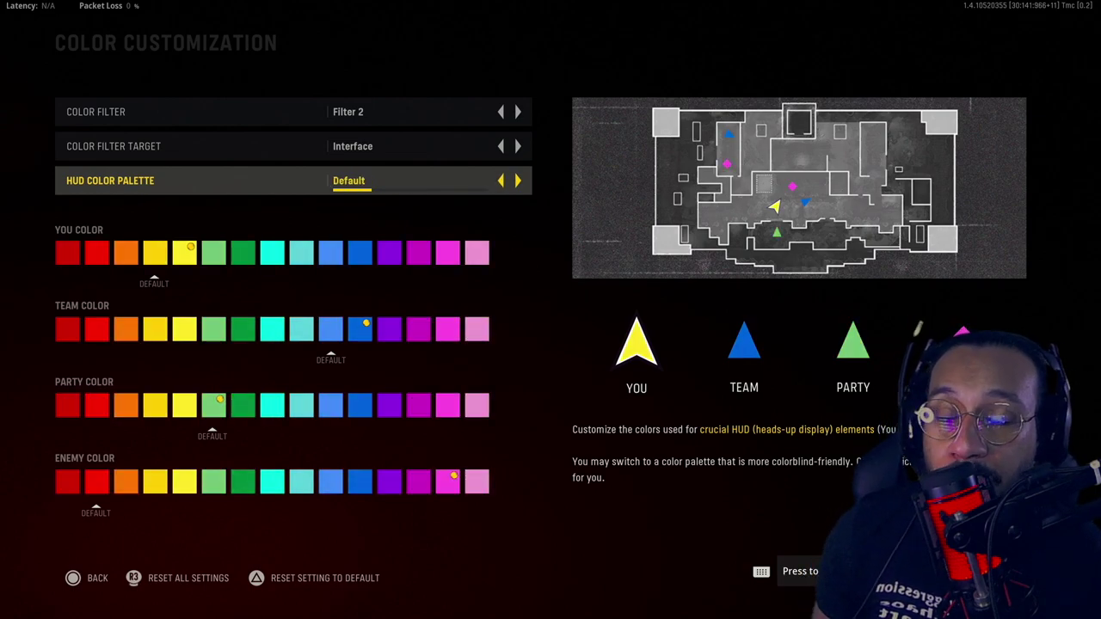
{"action": "key", "text": "Right"}
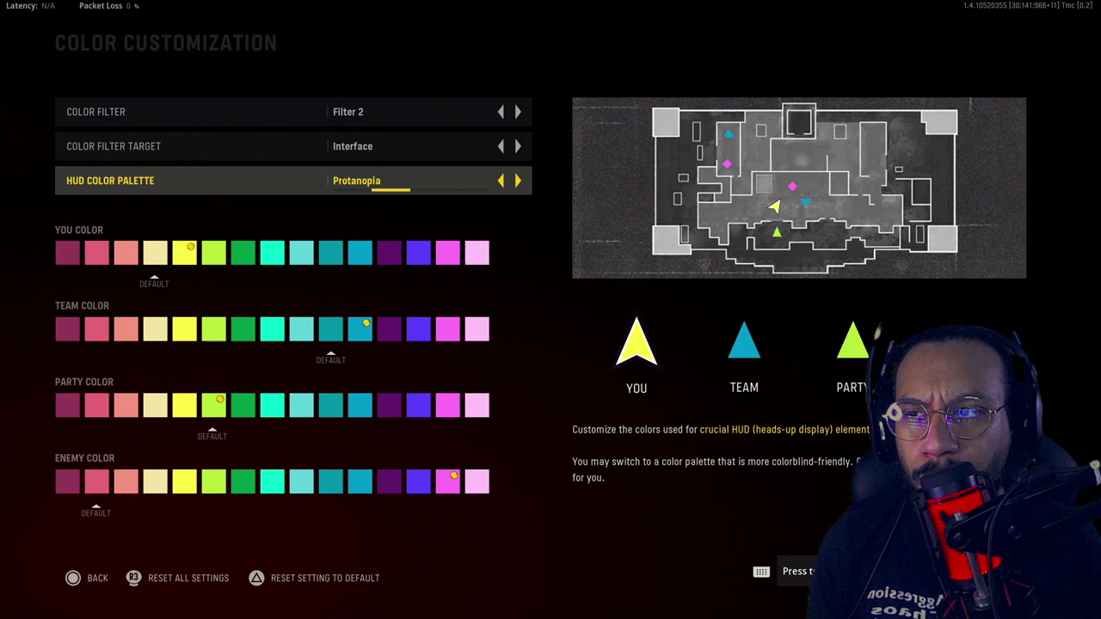
{"action": "key", "text": "Right"}
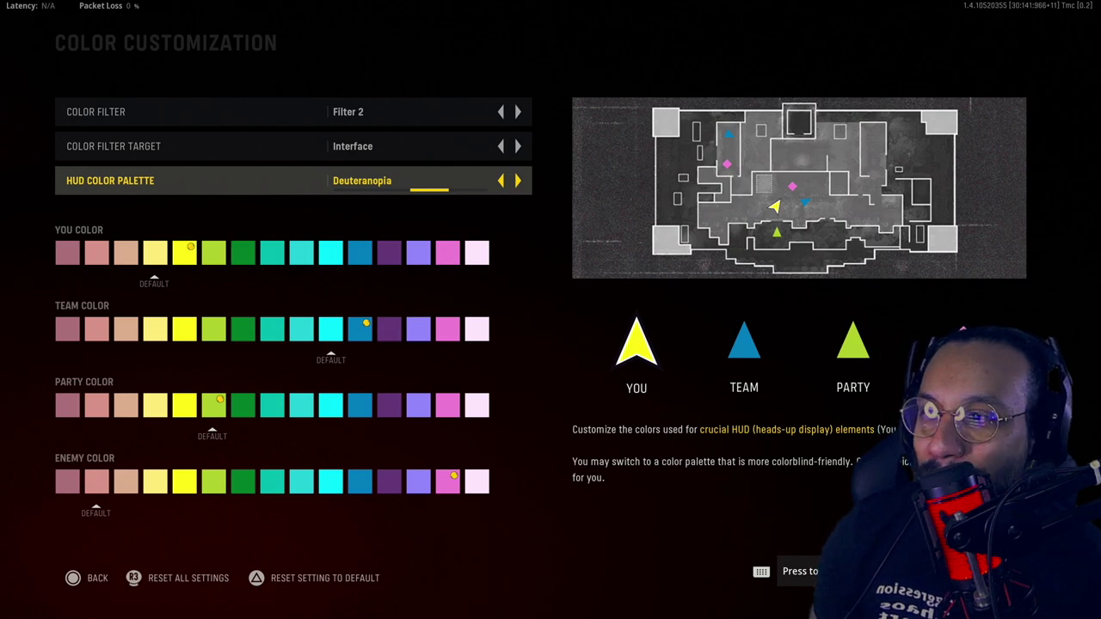
{"action": "key", "text": "Right"}
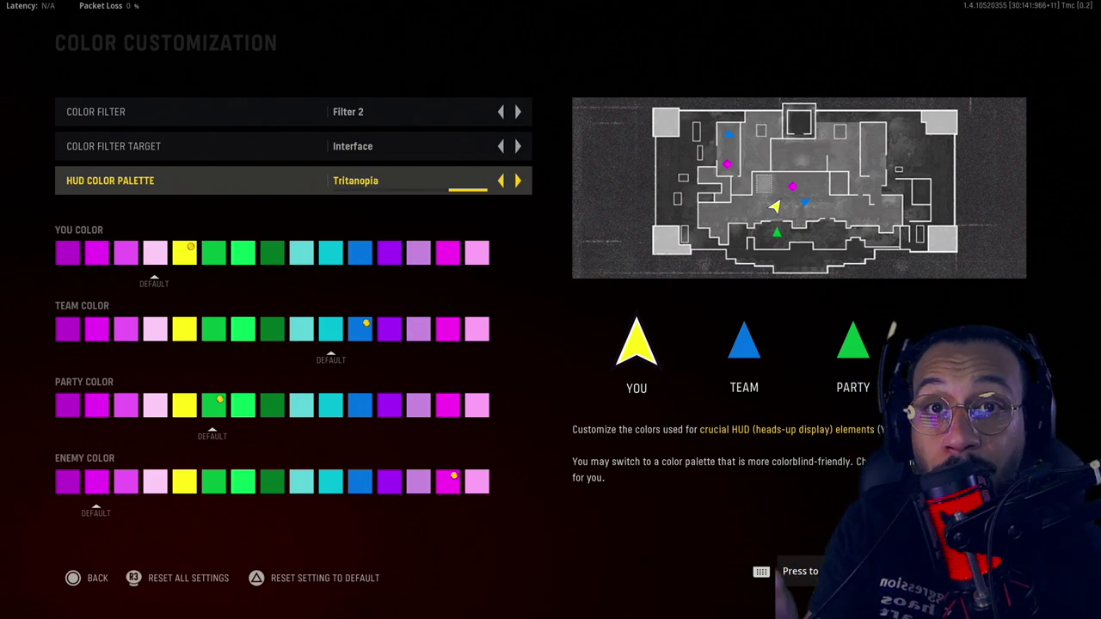
Go through the You Color swatches to the yellow one
{"action": "left_click", "coordinate": [68, 252]}
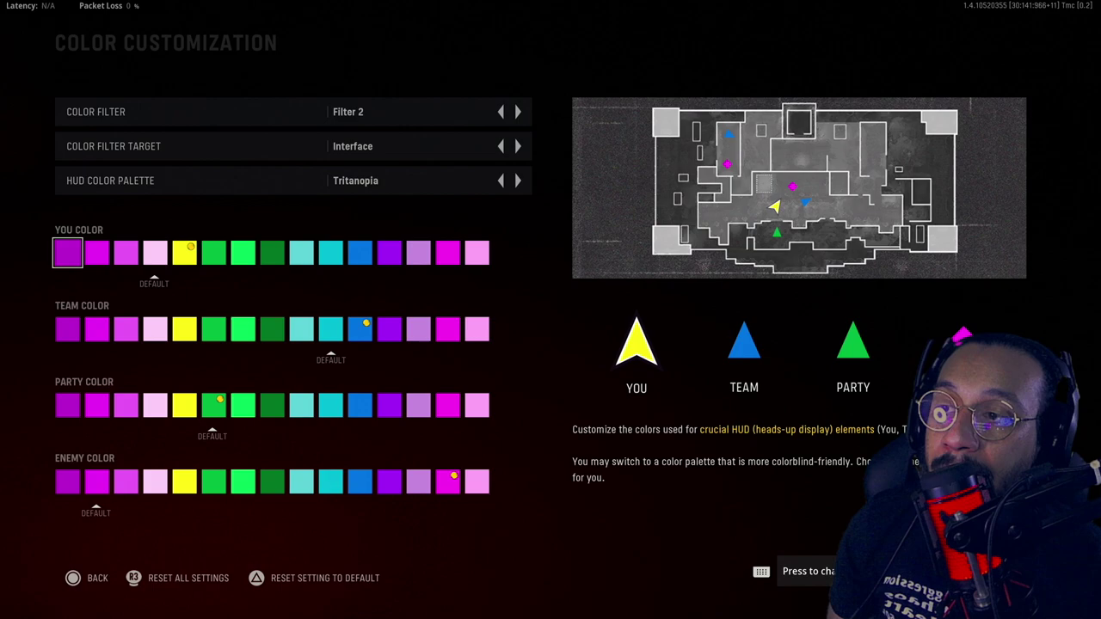
{"action": "key", "text": "Right"}
{"action": "key", "text": "Right"}
{"action": "key", "text": "Right"}
{"action": "key", "text": "Right"}
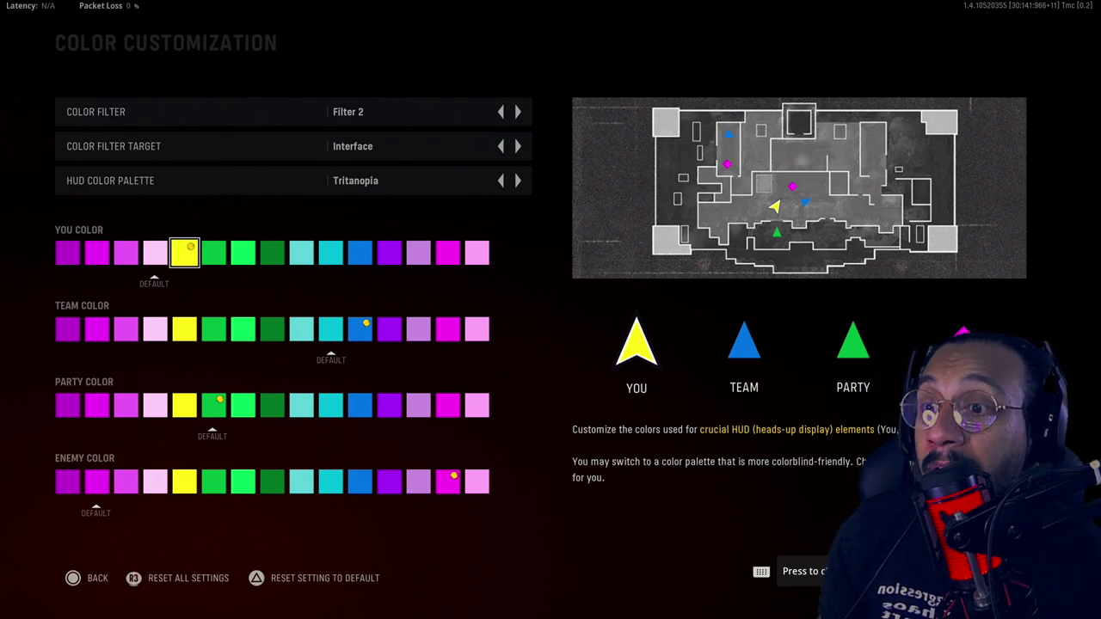
Go through the Team Color swatches to the blue one just after the default
{"action": "left_click", "coordinate": [68, 329]}
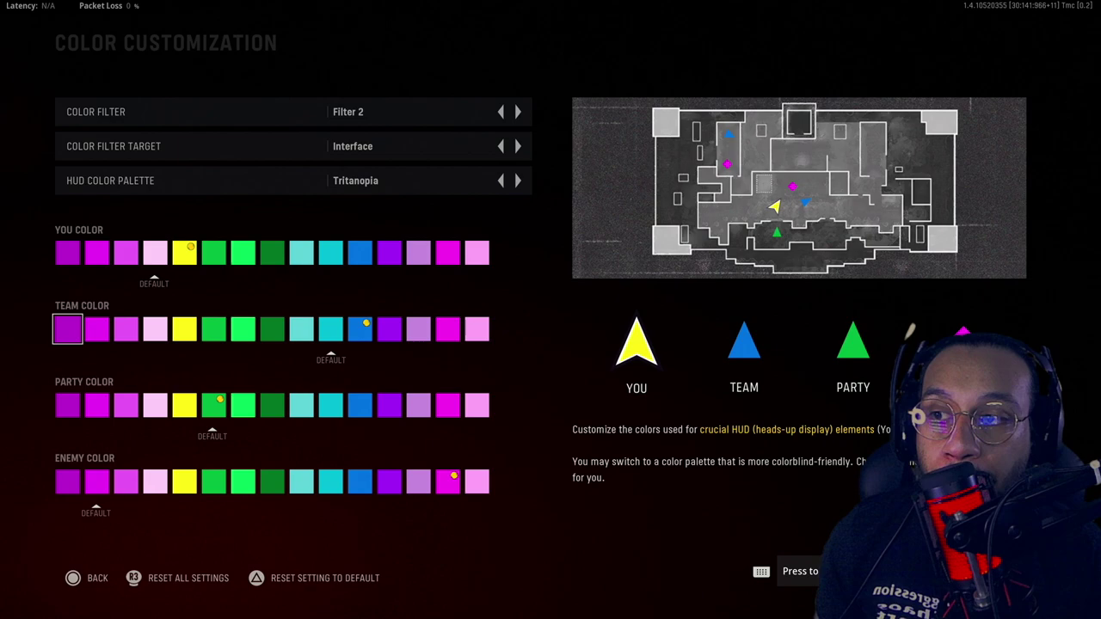
{"action": "key", "text": "Right"}
{"action": "key", "text": "Right"}
{"action": "key", "text": "Right"}
{"action": "key", "text": "Right"}
{"action": "key", "text": "Right"}
{"action": "key", "text": "Right"}
{"action": "key", "text": "Right"}
{"action": "key", "text": "Right"}
{"action": "key", "text": "Right"}
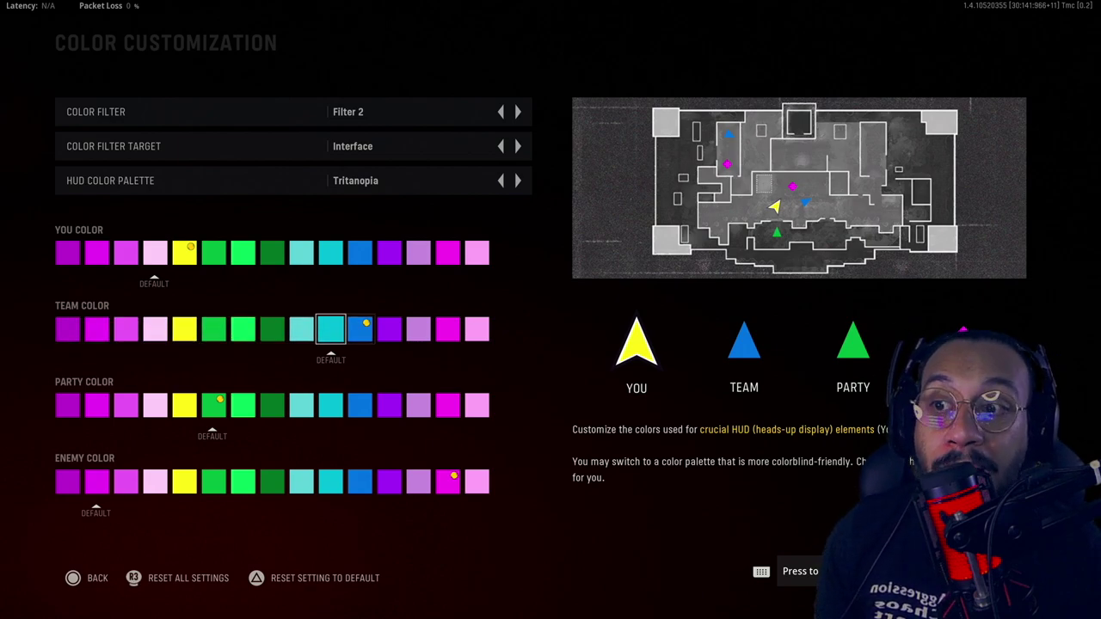
{"action": "key", "text": "Right"}
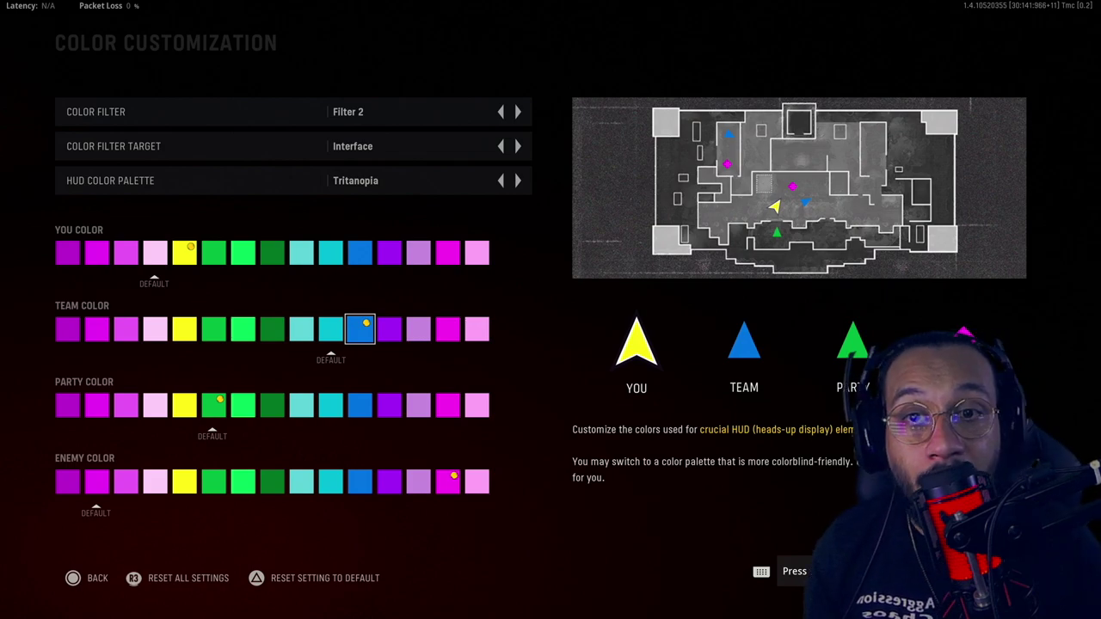
Set the Party Color to the bright green swatch just after the default, comparing it with the darker default green
{"action": "key", "text": "Down"}
{"action": "key", "text": "Right"}
{"action": "key", "text": "Right"}
{"action": "key", "text": "Right"}
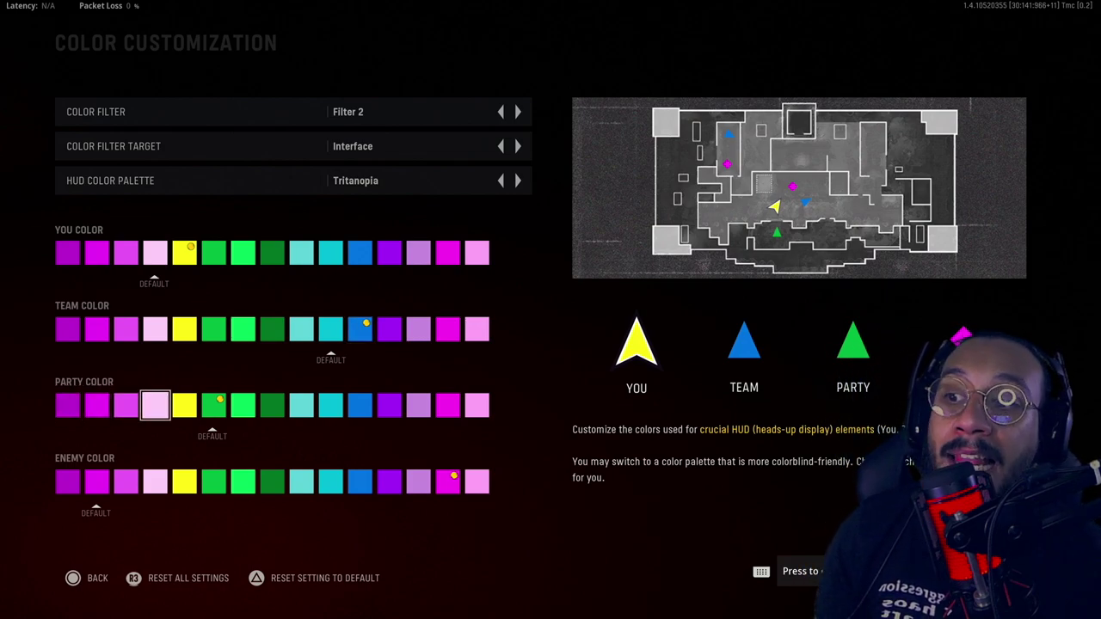
{"action": "key", "text": "Right"}
{"action": "key", "text": "Right"}
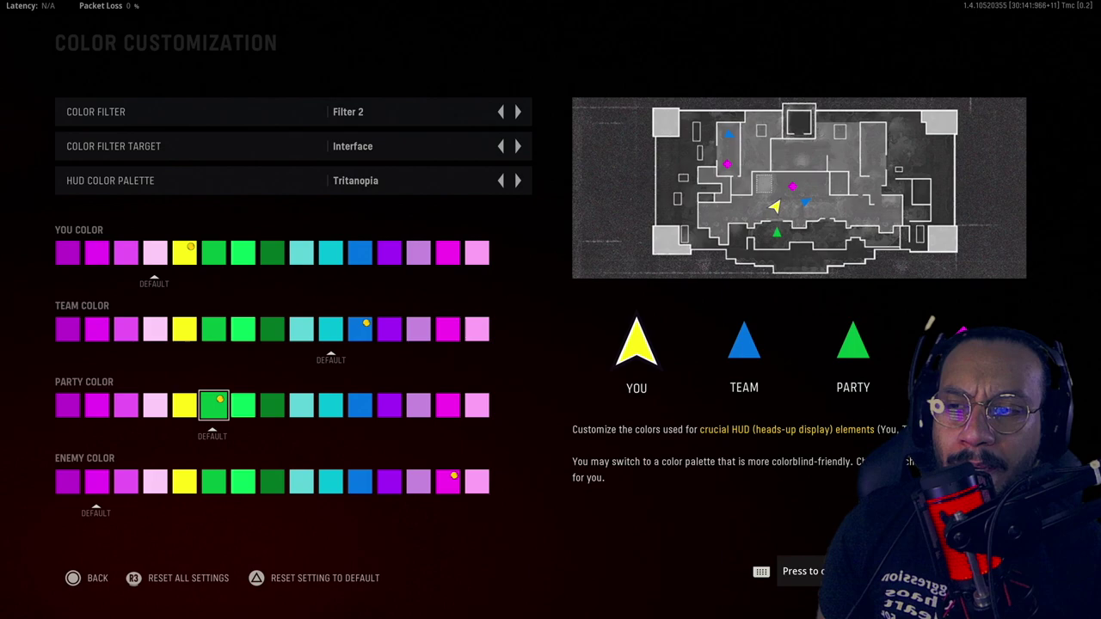
{"action": "key", "text": "Right"}
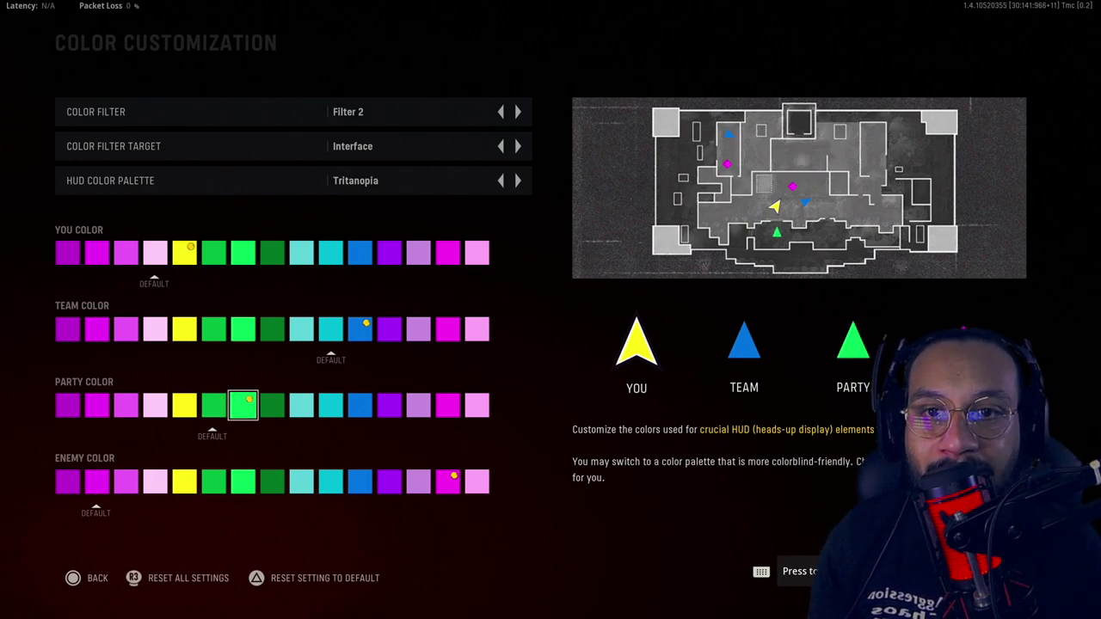
{"action": "key", "text": "Left"}
{"action": "key", "text": "Right"}
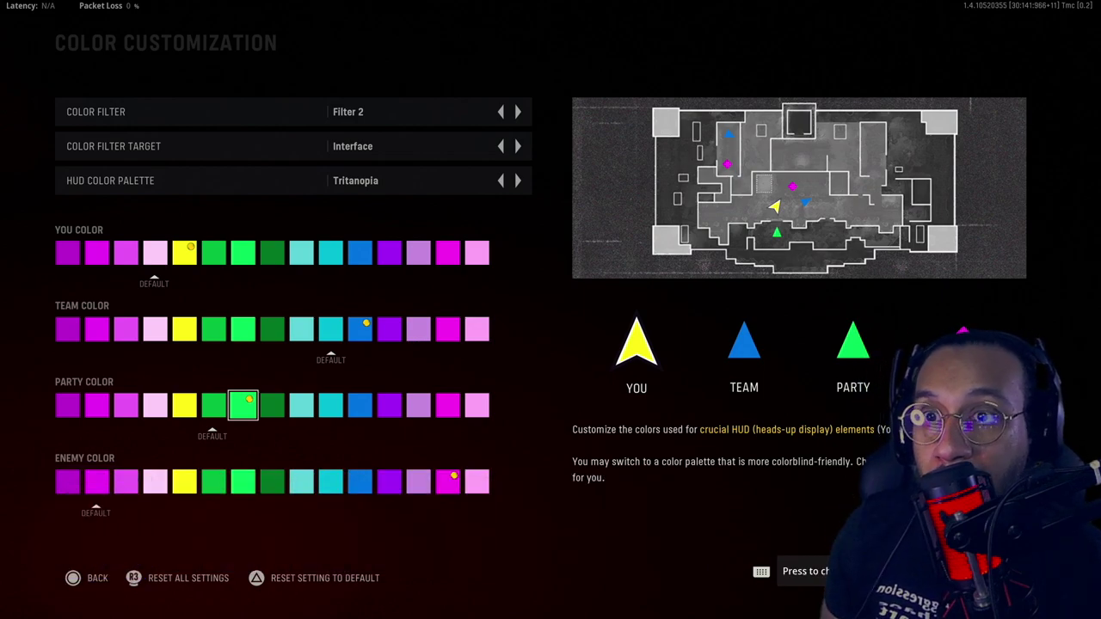
Review the Enemy Color swatches, going to the magenta one near the end of the row and back to bright green
{"action": "key", "text": "Down"}
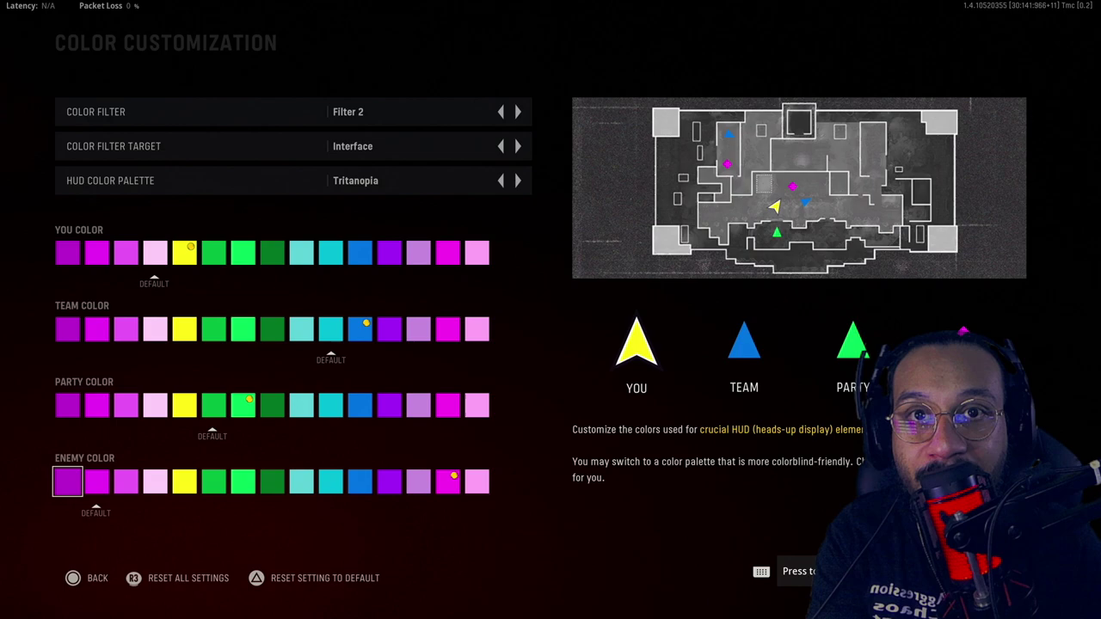
{"action": "key", "text": "Right"}
{"action": "key", "text": "Right"}
{"action": "key", "text": "Right"}
{"action": "key", "text": "Right"}
{"action": "key", "text": "Right"}
{"action": "key", "text": "Right"}
{"action": "key", "text": "Right"}
{"action": "key", "text": "Right"}
{"action": "key", "text": "Right"}
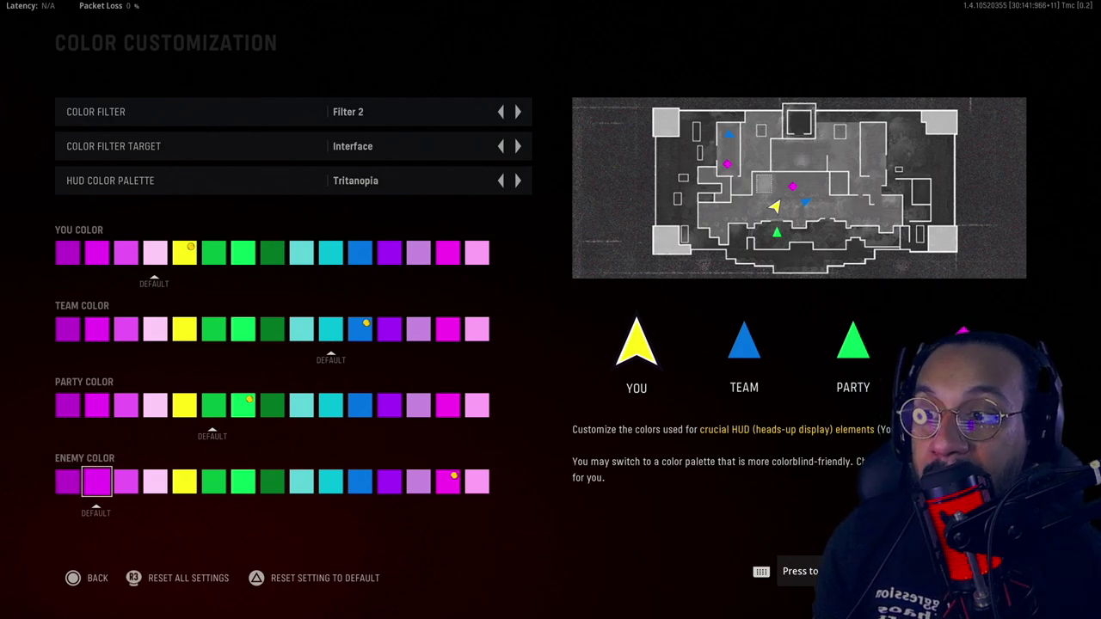
{"action": "key", "text": "Right"}
{"action": "key", "text": "Right"}
{"action": "key", "text": "Right"}
{"action": "key", "text": "Right"}
{"action": "key", "text": "Right"}
{"action": "key", "text": "Left"}
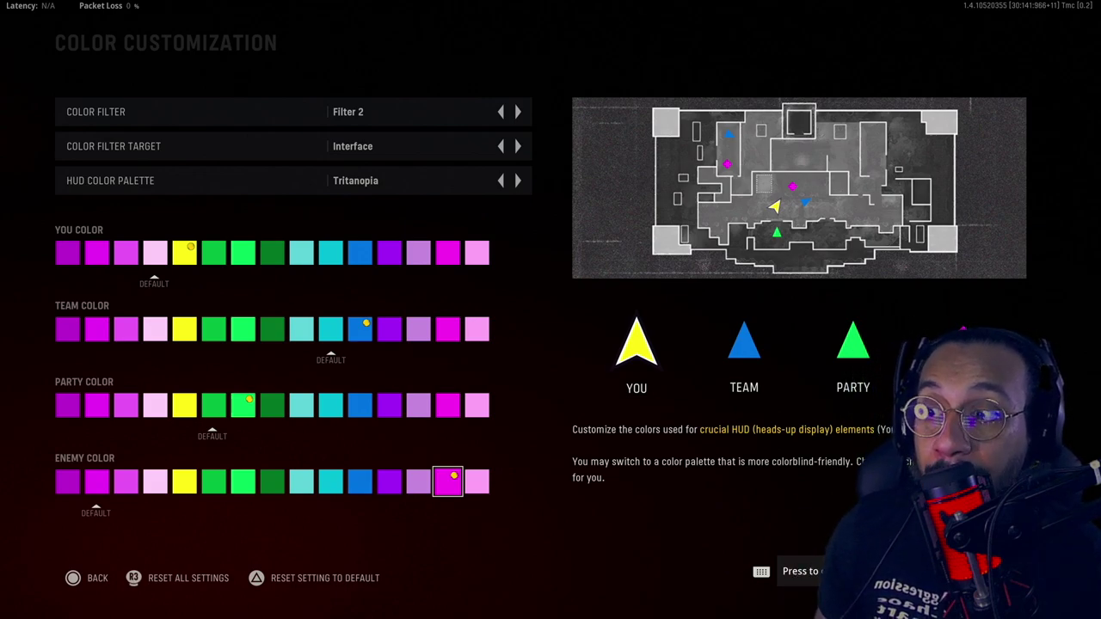
{"action": "left_click", "coordinate": [242, 482]}
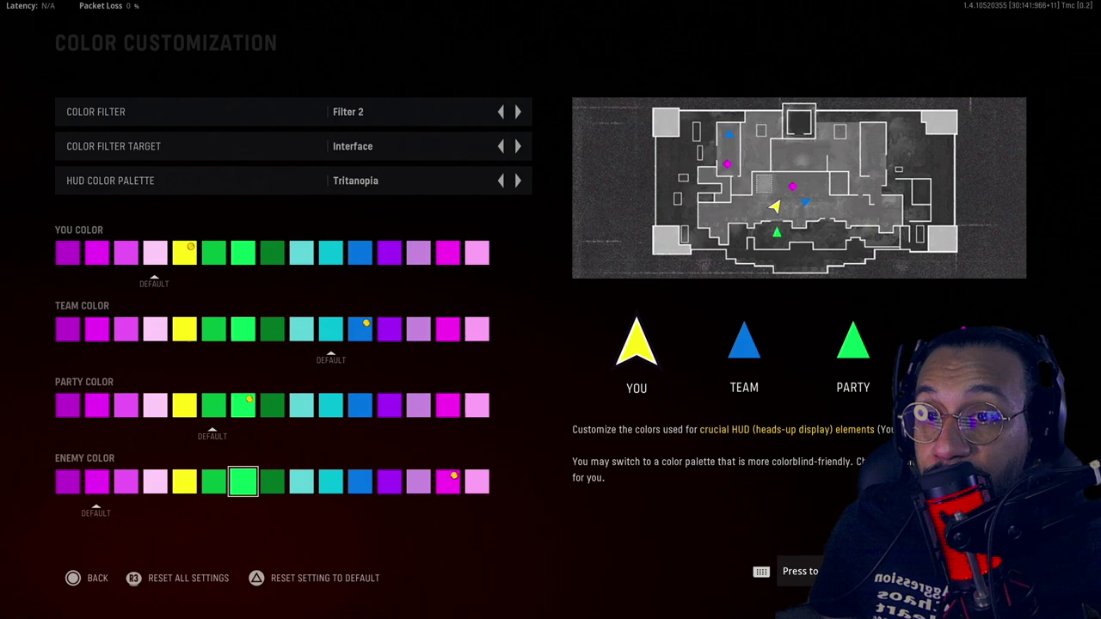